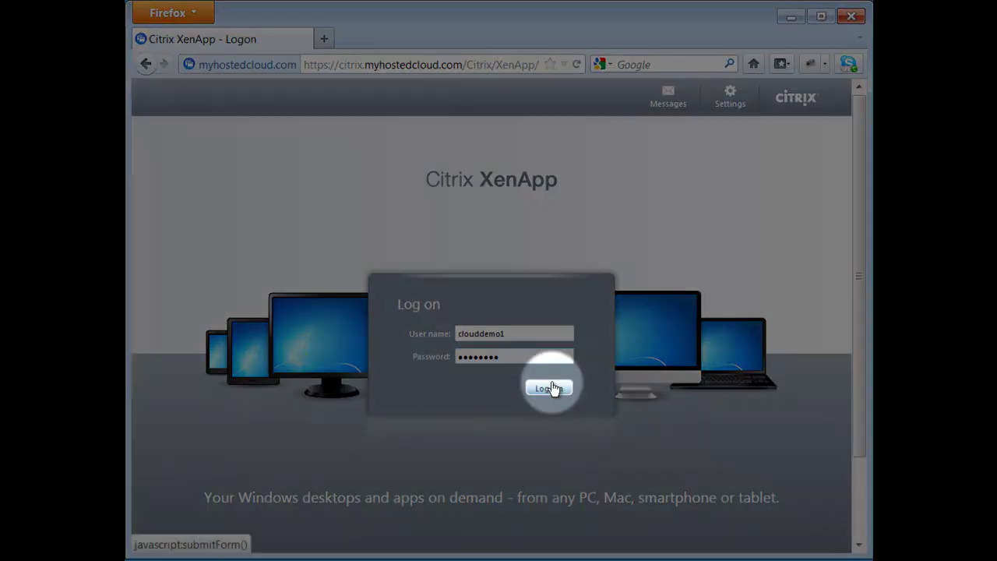
Log on to the Citrix XenApp portal with the user name and password.
{"action": "left_click", "coordinate": [549, 388]}
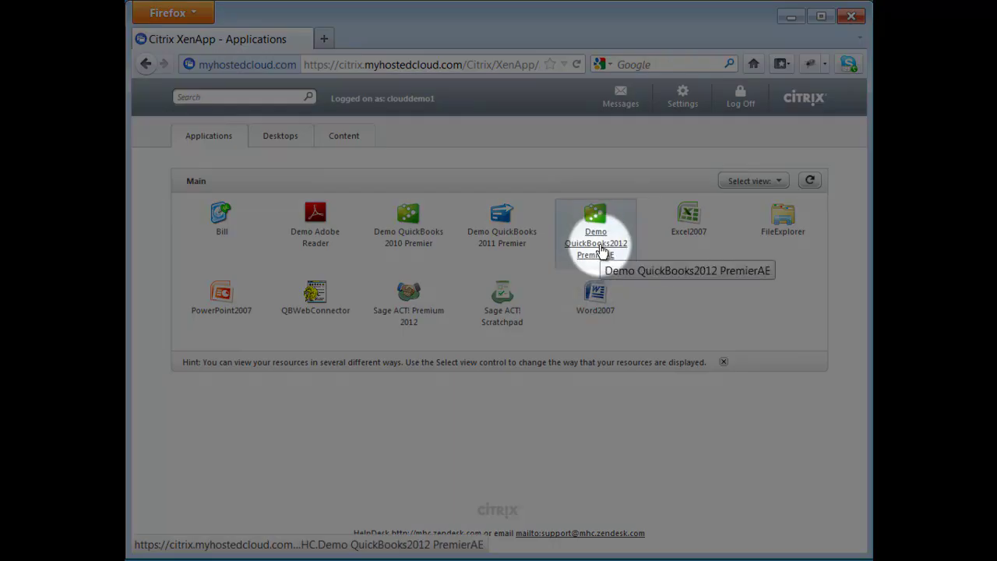
Launch Demo QuickBooks2012 PremierAE from the Citrix Applications tab.
{"action": "left_click", "coordinate": [602, 249]}
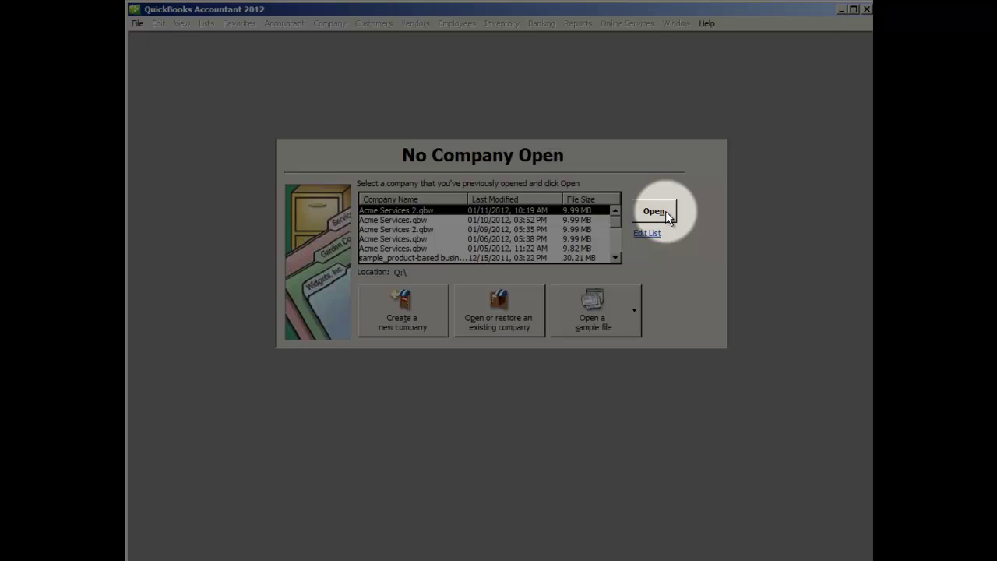
Open the Acme Services company file from the No Company Open dialog.
{"action": "left_click", "coordinate": [667, 216]}
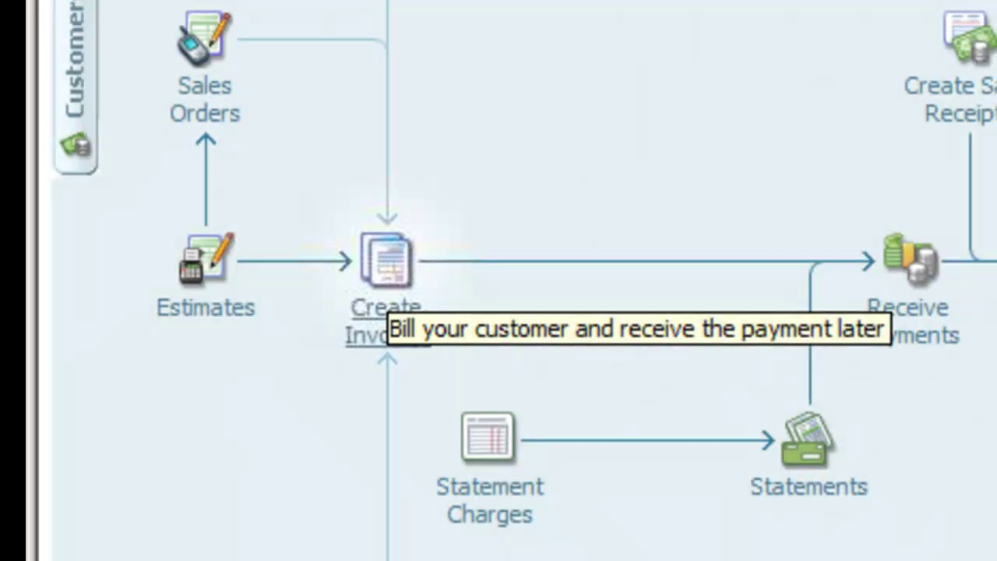
Start a new invoice billed to Blakney Consulting with quantity 1 on the first line.
{"action": "left_click", "coordinate": [387, 261]}
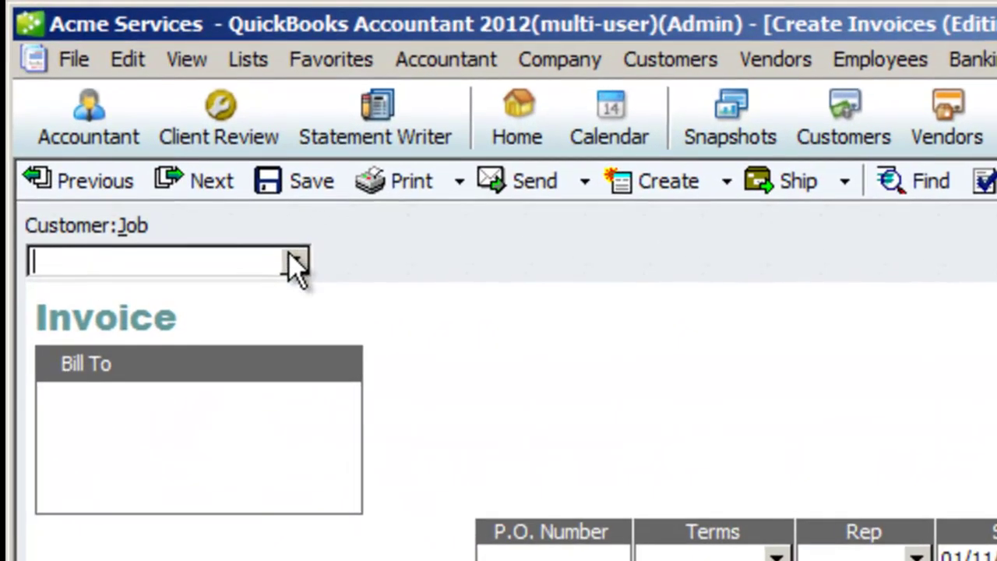
{"action": "left_click", "coordinate": [292, 251]}
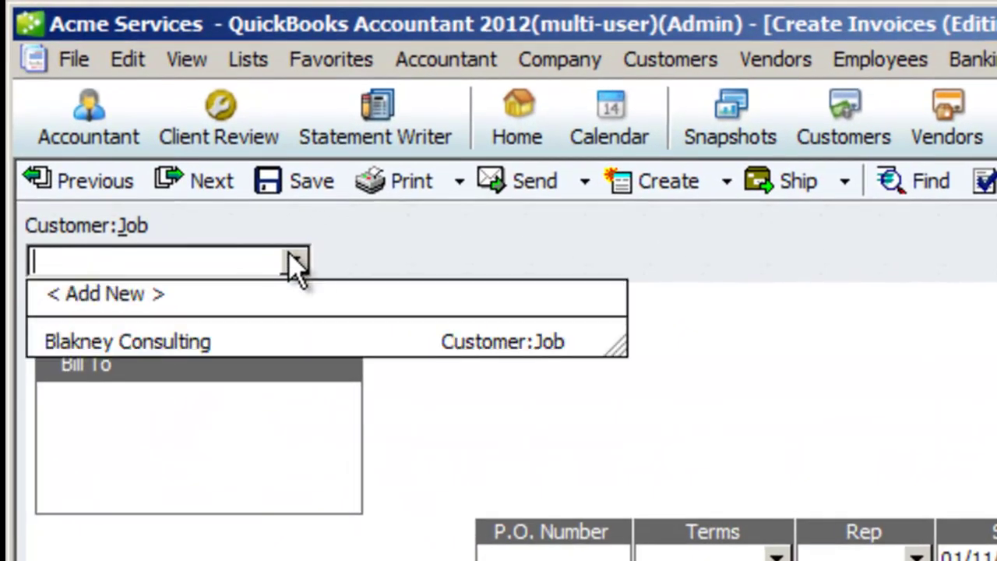
{"action": "left_click", "coordinate": [238, 342]}
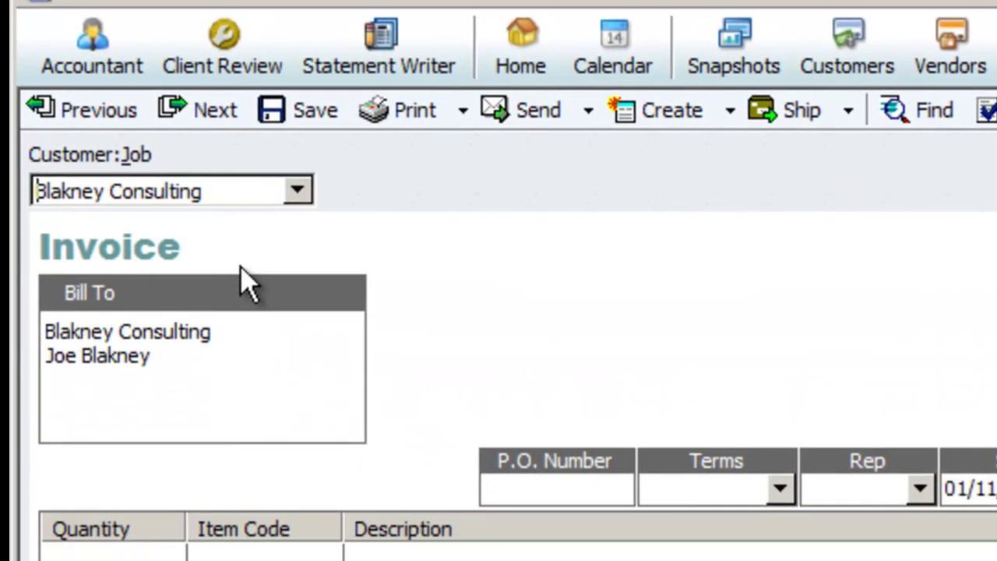
{"action": "left_click", "coordinate": [178, 408]}
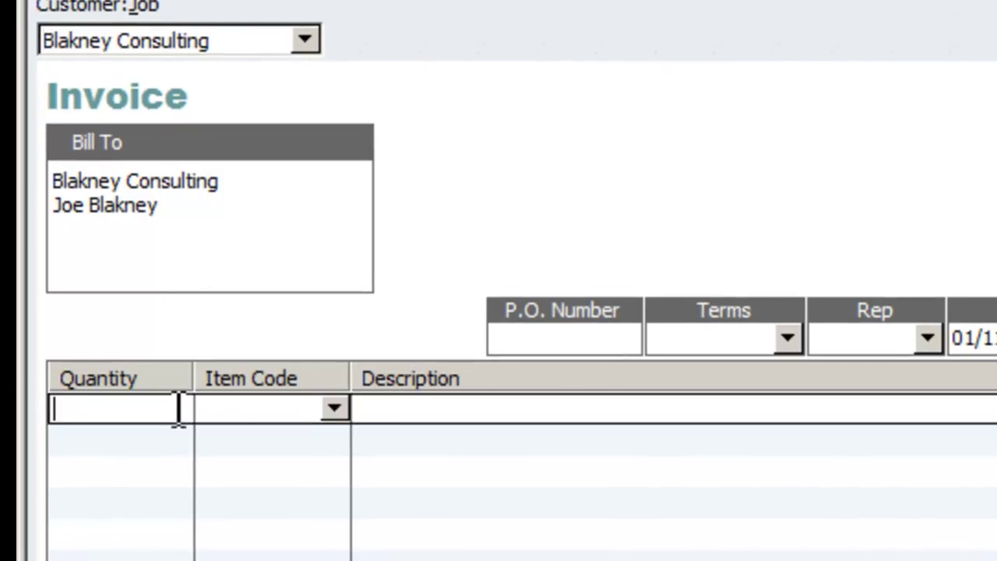
{"action": "type", "text": "1"}
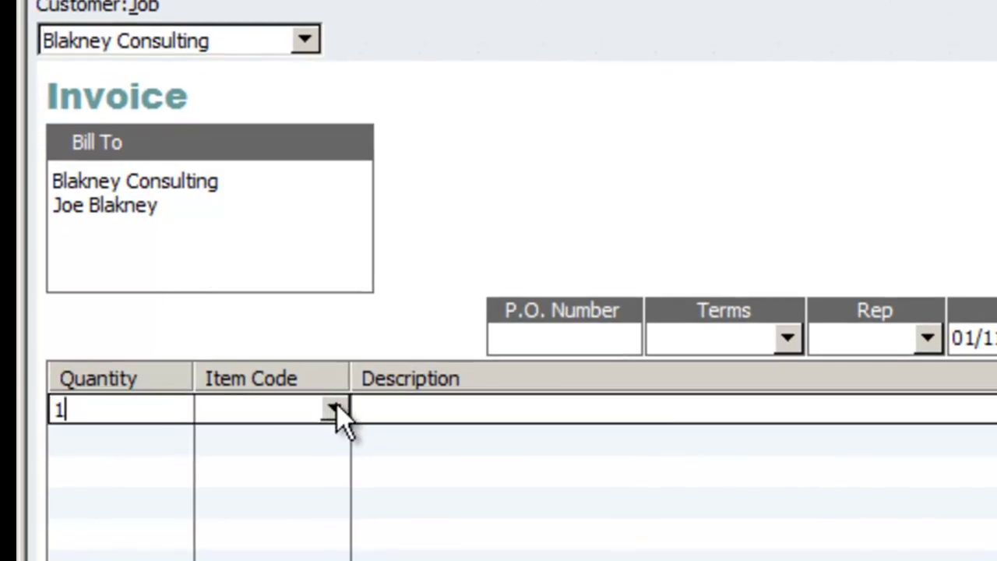
Set item 24567 described as Consulting, mark it To be e-mailed, and save the invoice.
{"action": "left_click", "coordinate": [335, 410]}
{"action": "left_click", "coordinate": [328, 486]}
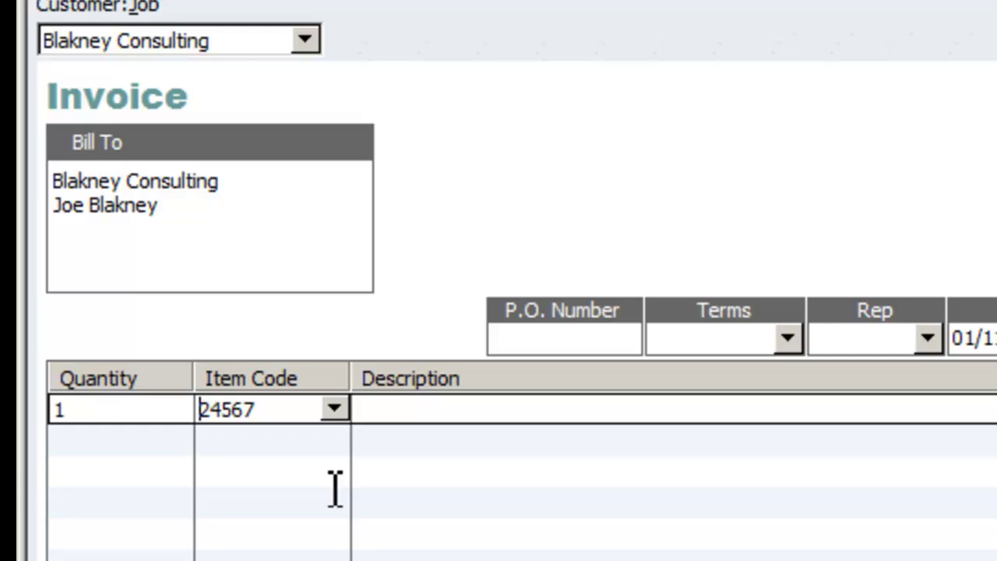
{"action": "left_click", "coordinate": [416, 413]}
{"action": "type", "text": "Co"}
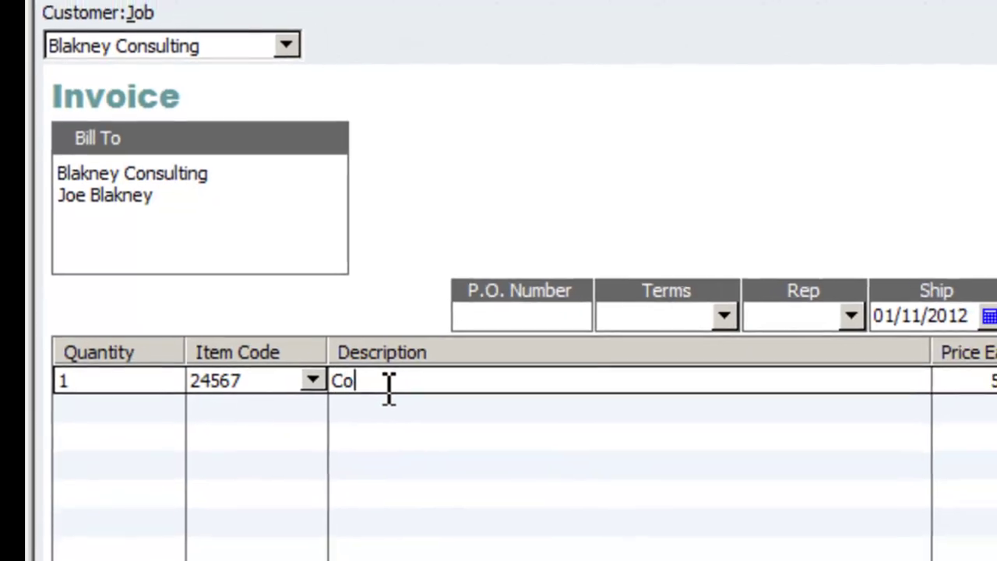
{"action": "type", "text": "nsulting"}
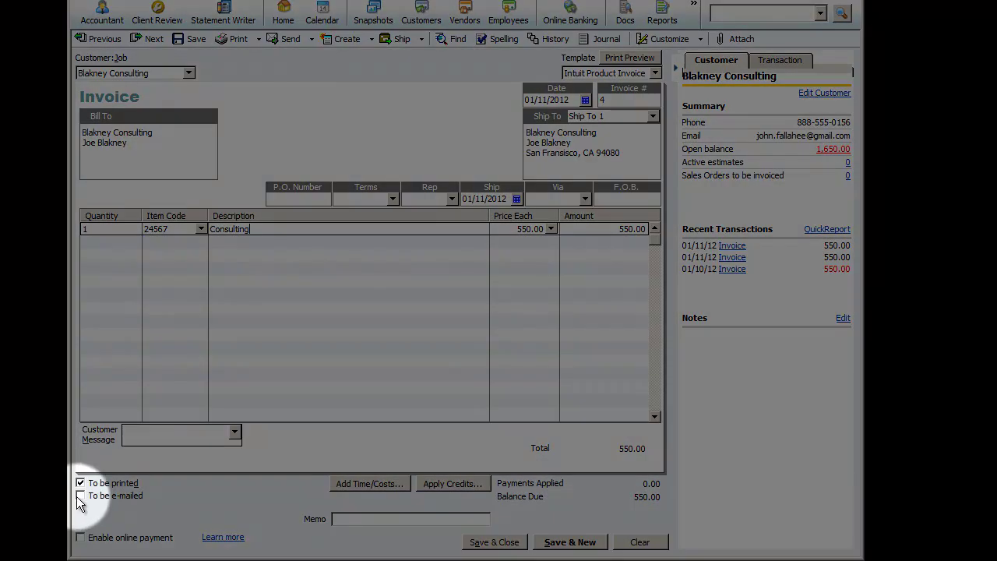
{"action": "left_click", "coordinate": [80, 495]}
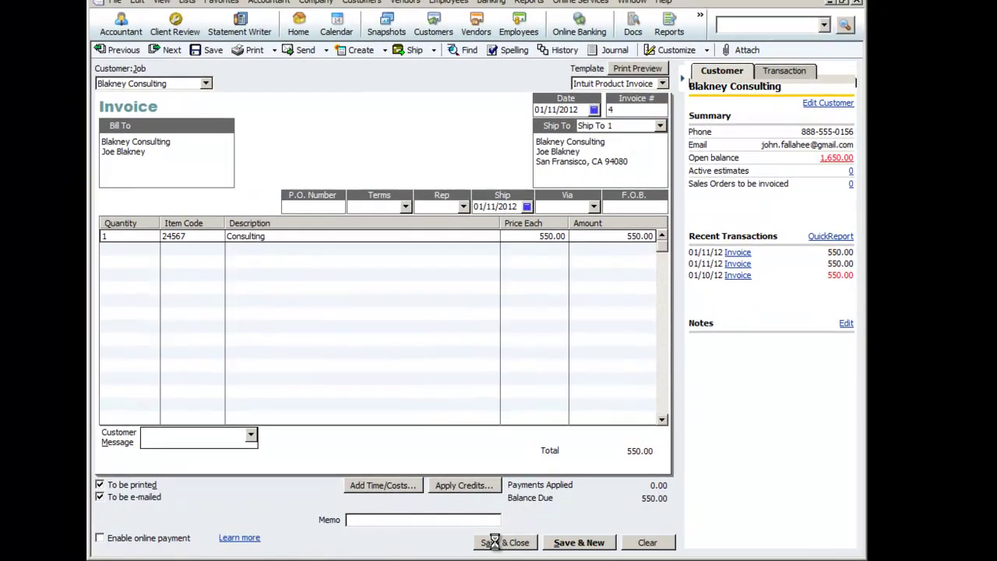
{"action": "left_click", "coordinate": [486, 543]}
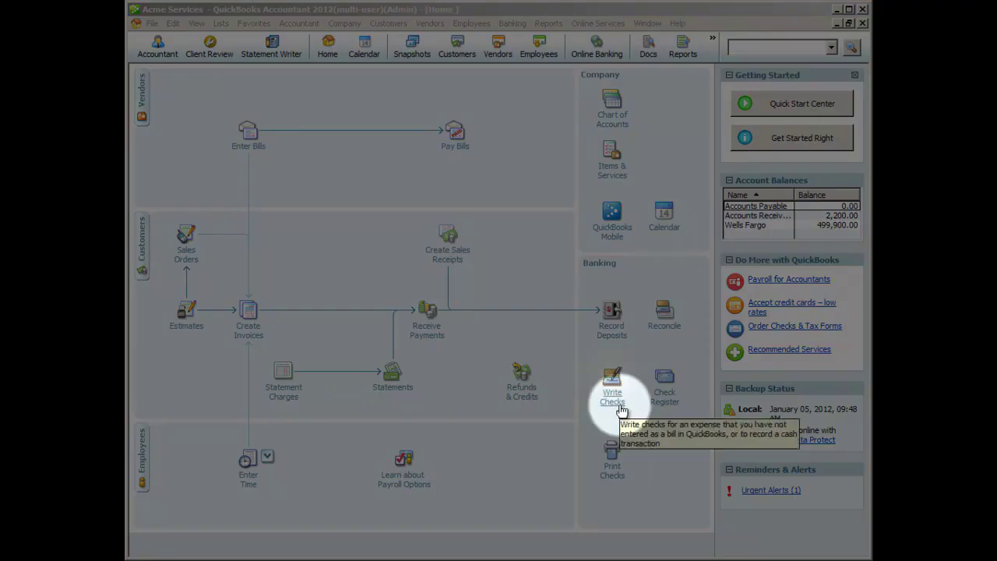
{"action": "left_click", "coordinate": [621, 407]}
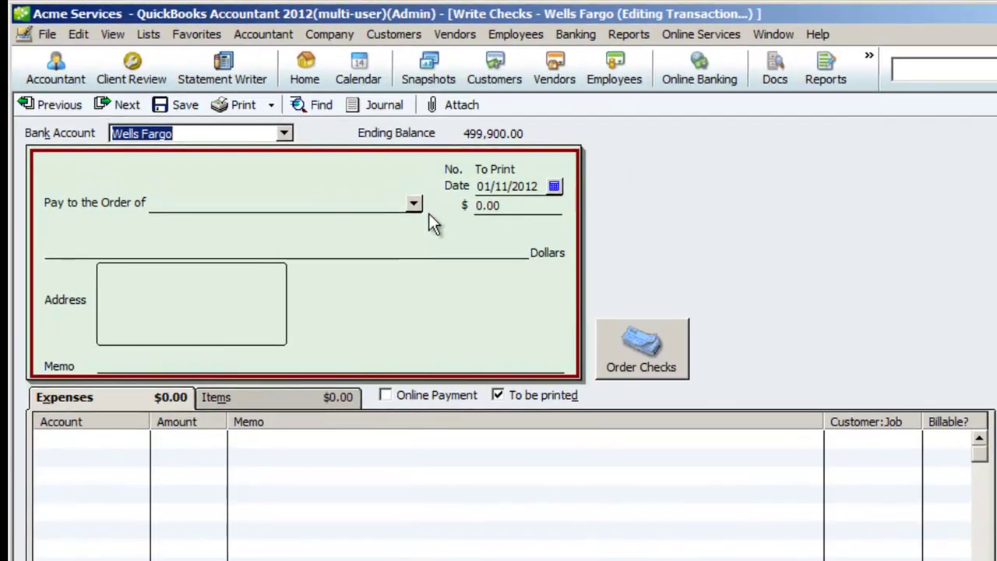
{"action": "left_click", "coordinate": [414, 203]}
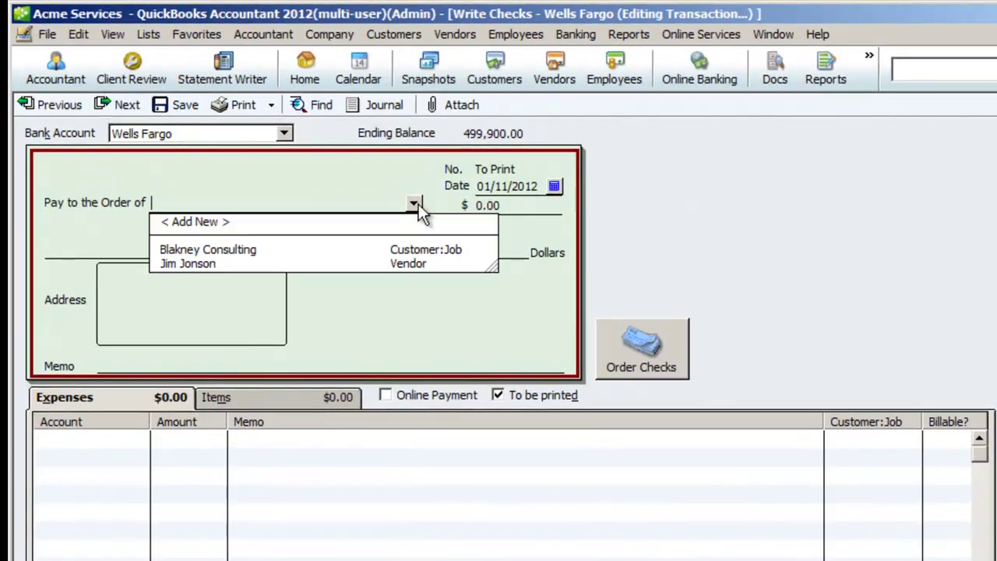
{"action": "left_click", "coordinate": [366, 265]}
{"action": "left_click", "coordinate": [480, 205]}
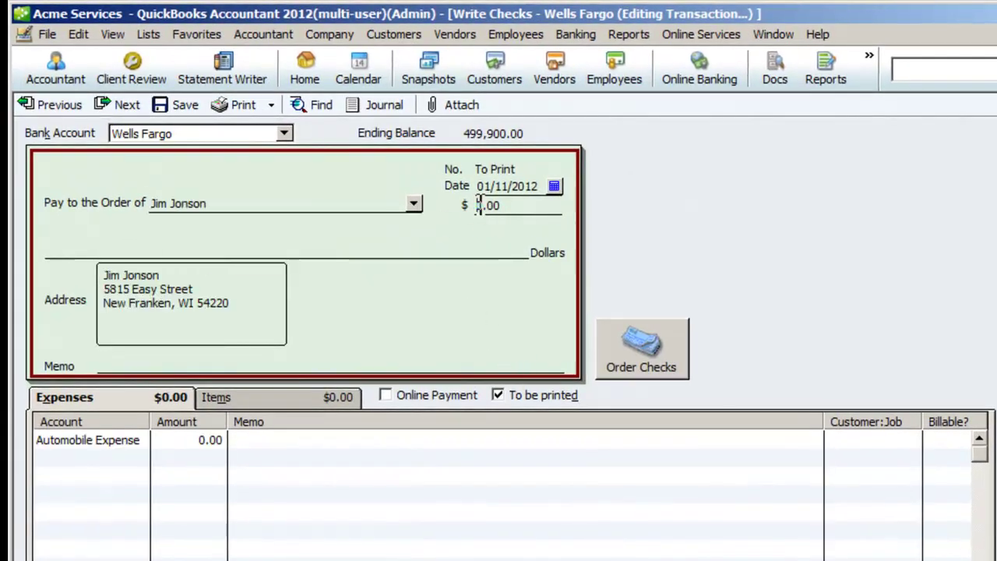
{"action": "type", "text": "5"}
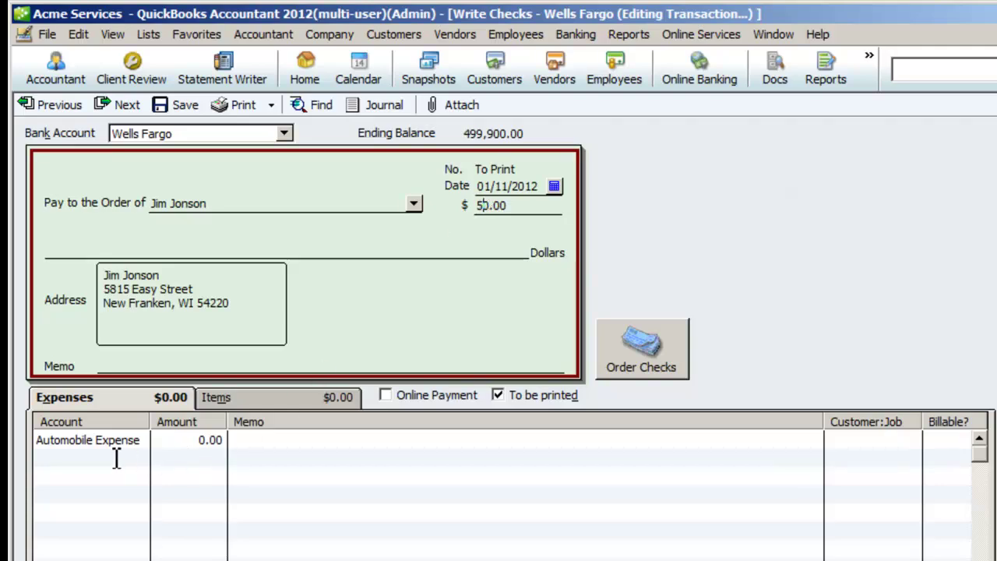
{"action": "left_click", "coordinate": [258, 440]}
{"action": "type", "text": "Oi"}
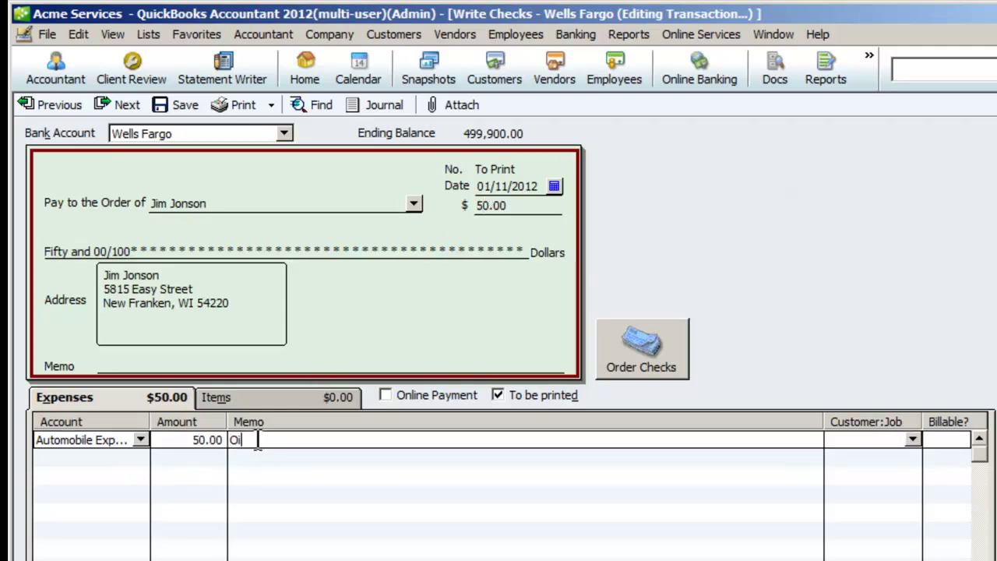
{"action": "type", "text": "l Change"}
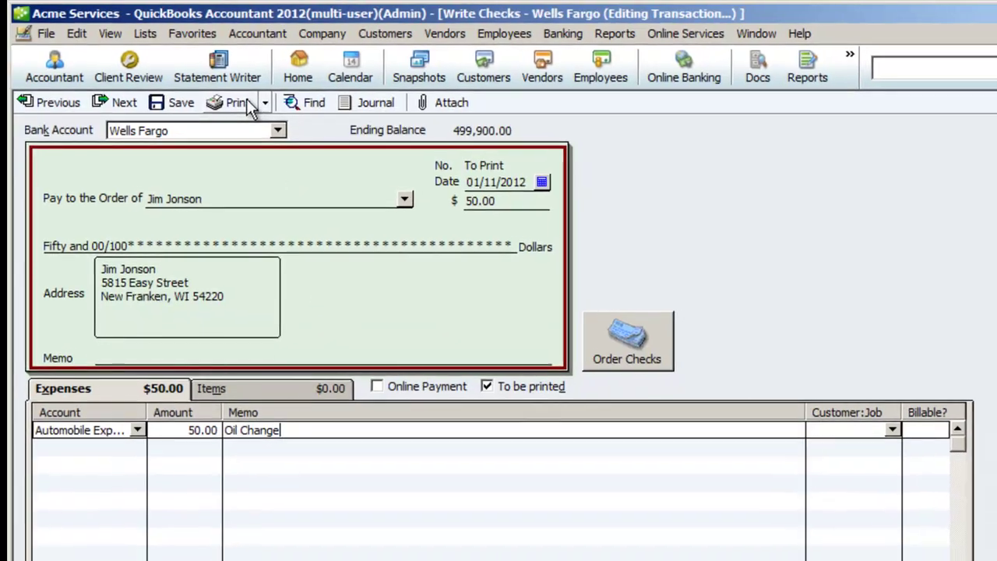
{"action": "left_click", "coordinate": [240, 104]}
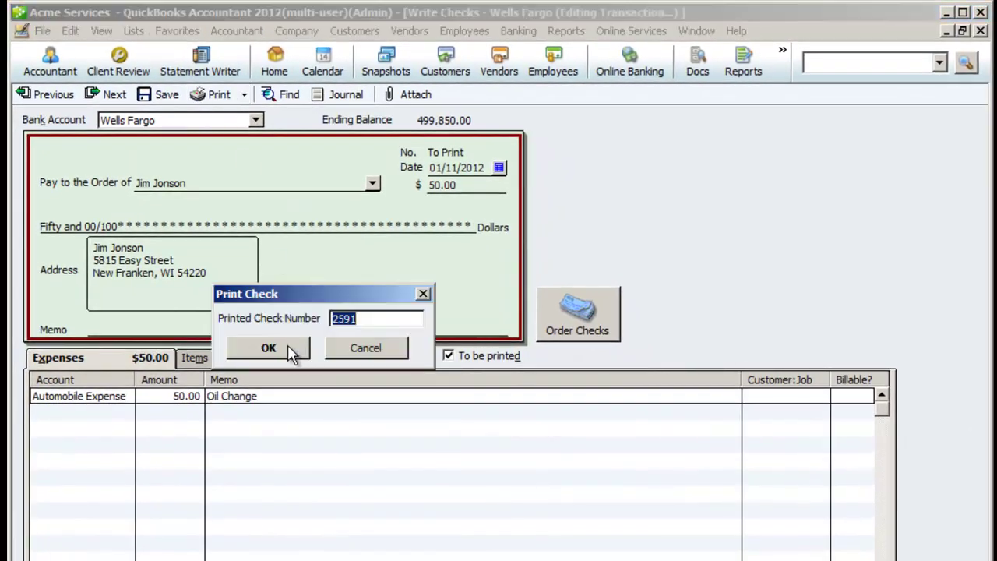
{"action": "left_click", "coordinate": [287, 347]}
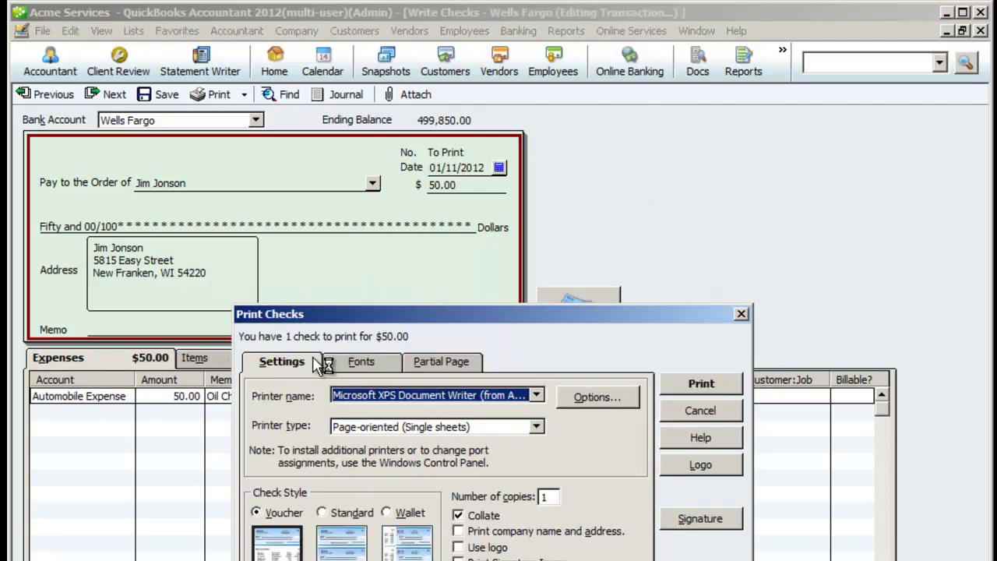
{"action": "left_click", "coordinate": [682, 384]}
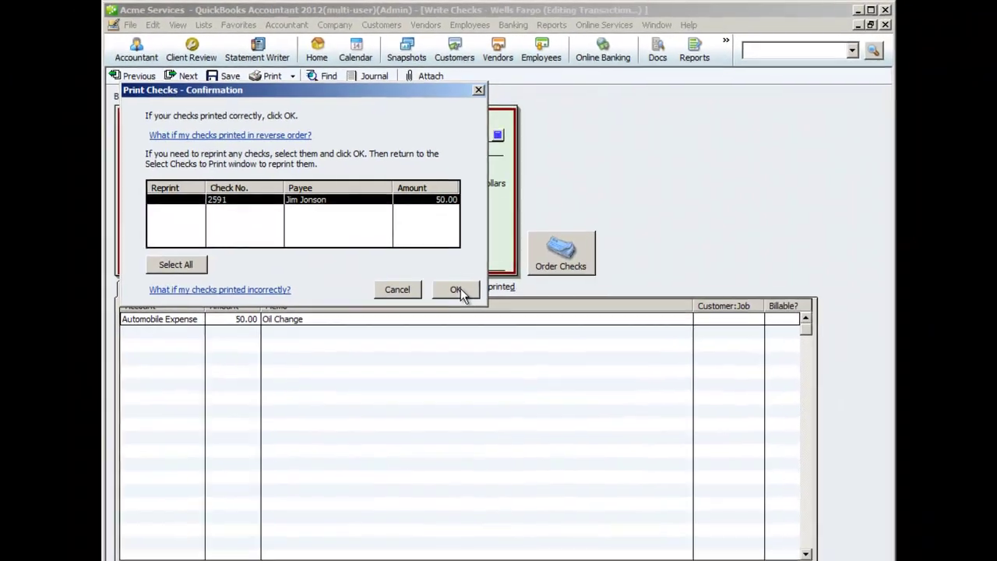
{"action": "left_click", "coordinate": [449, 359]}
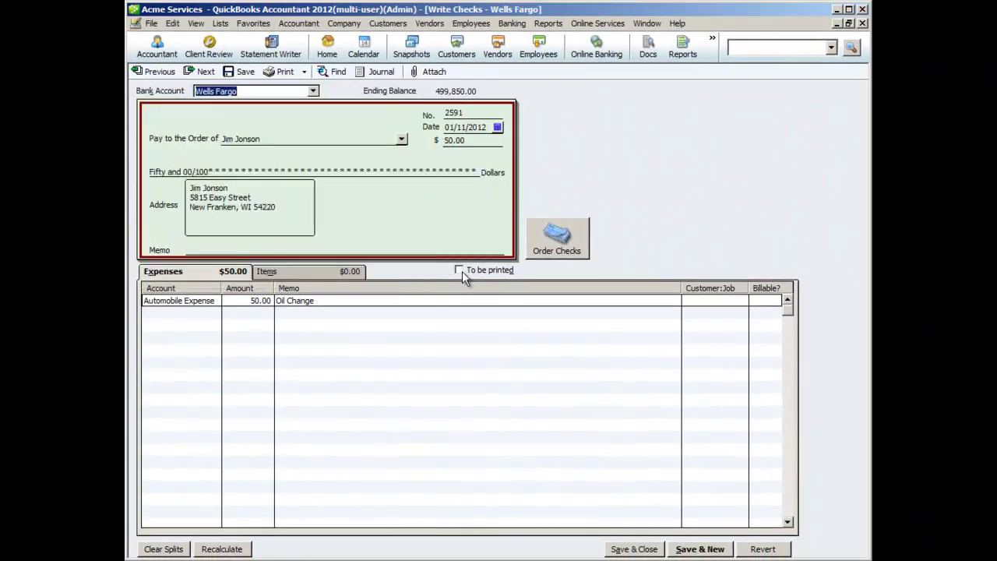
Save the check and exit QuickBooks via File > Exit.
{"action": "left_click", "coordinate": [636, 548]}
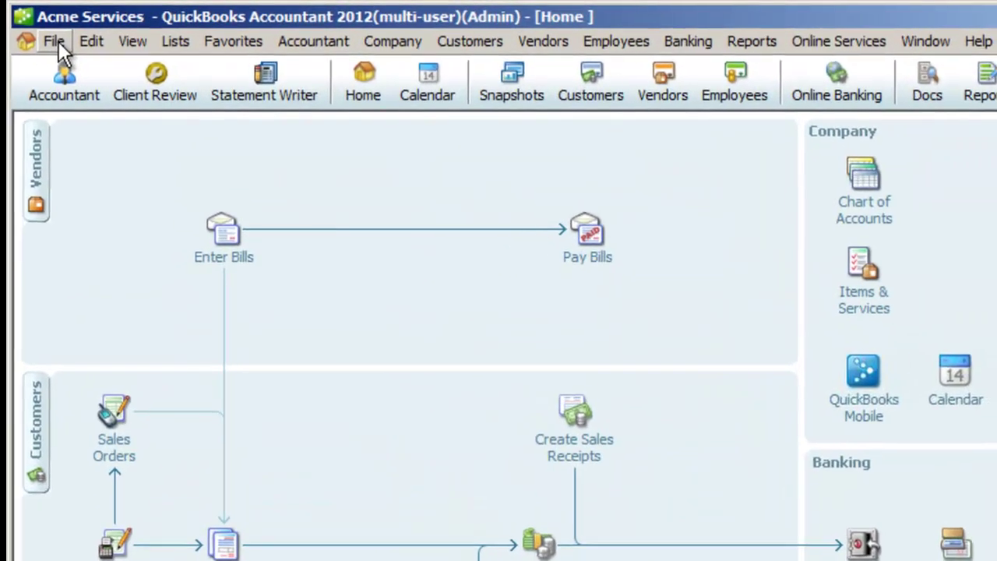
{"action": "left_click", "coordinate": [153, 23]}
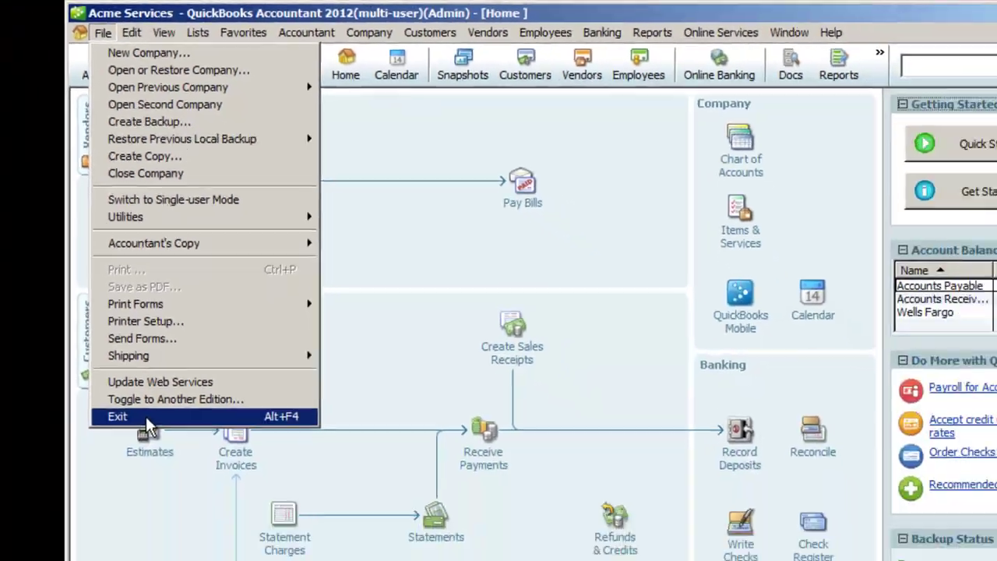
{"action": "left_click", "coordinate": [148, 420]}
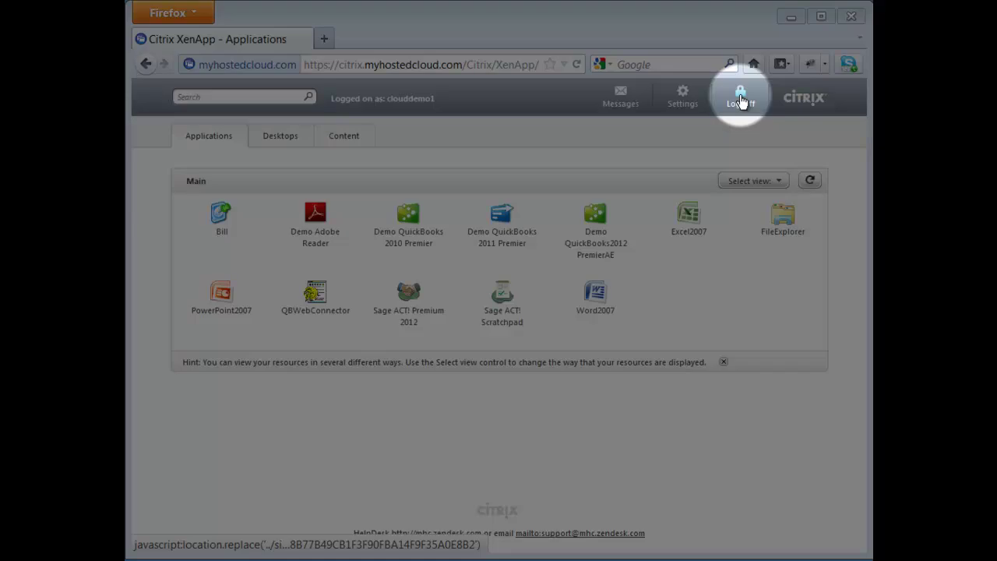
Log off the Citrix XenApp session.
{"action": "left_click", "coordinate": [740, 102]}
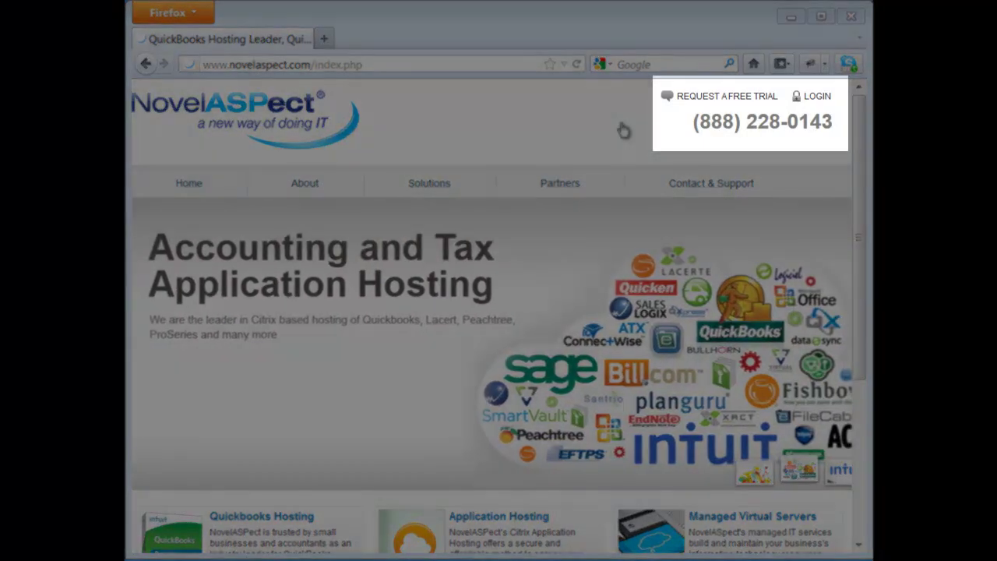
{"action": "left_click", "coordinate": [701, 98]}
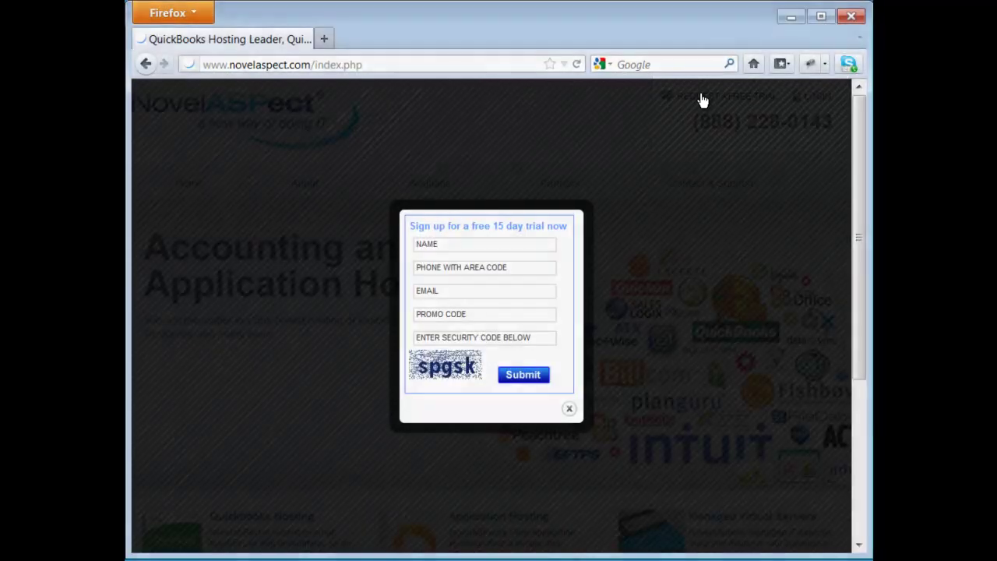
{"action": "left_click", "coordinate": [568, 409]}
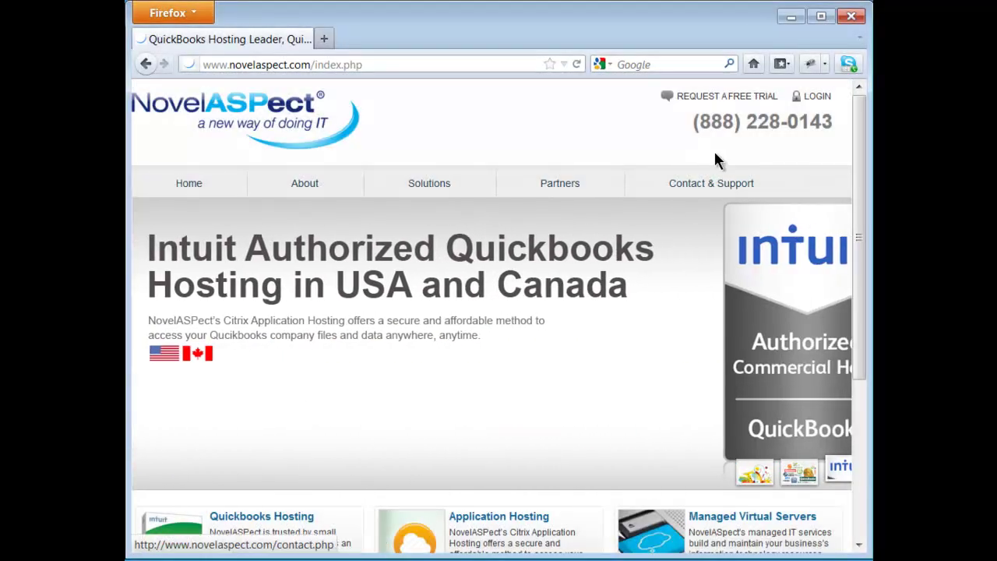